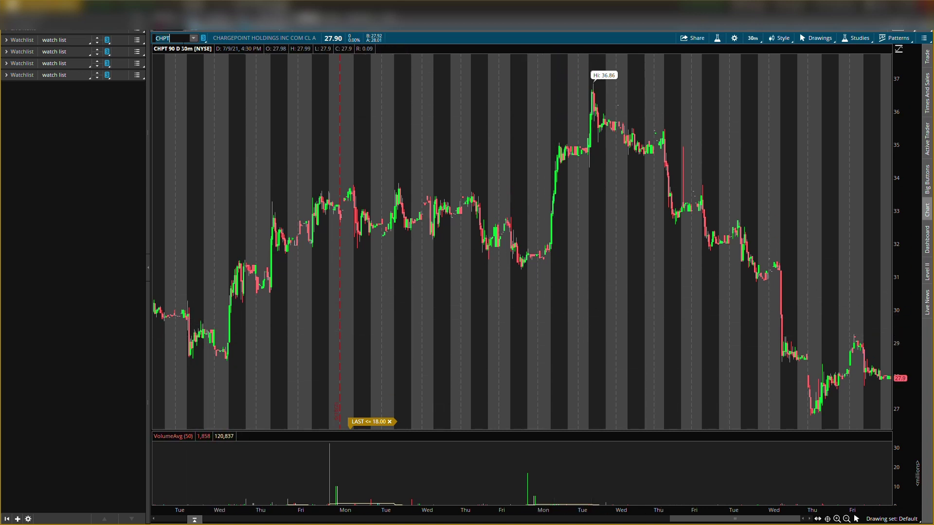
Load the SAVA chart from the symbol box.
{"action": "key", "text": "Return"}
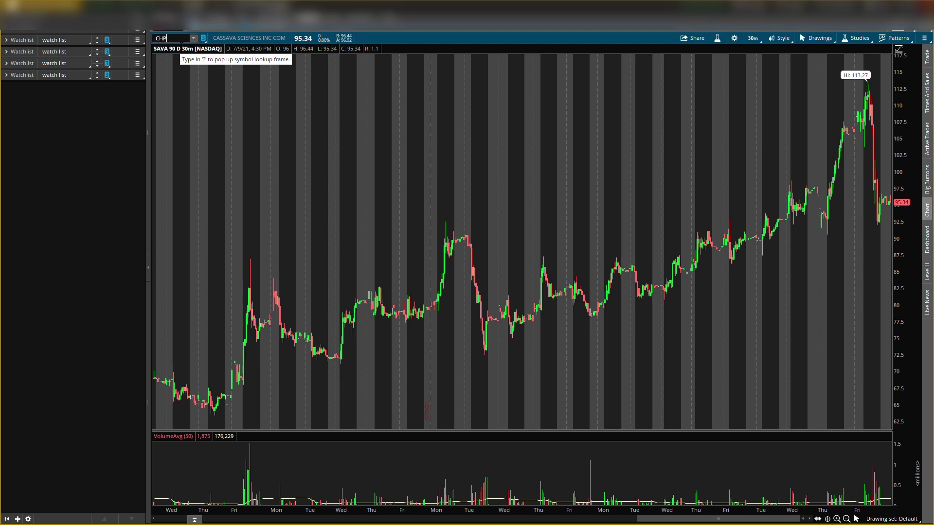
Load the CHPT chart from the symbol box.
{"action": "key", "text": "Return"}
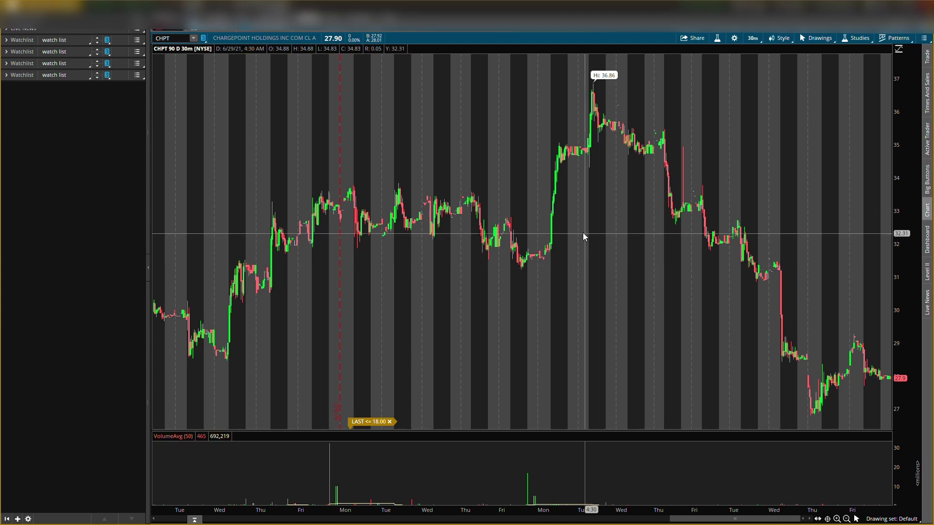
Place a price-level line at about 26 on CHPT and color it green as the buy level.
{"action": "left_click", "coordinate": [848, 518]}
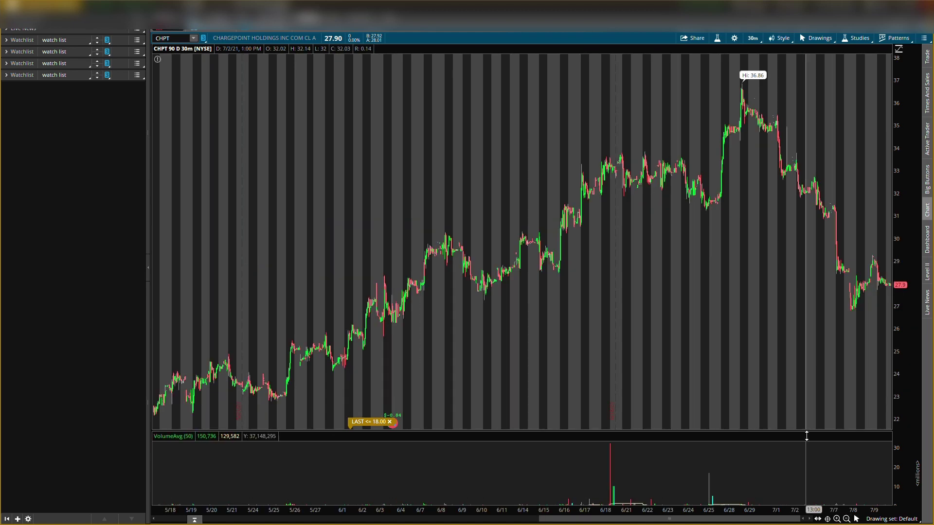
{"action": "right_click", "coordinate": [809, 310]}
{"action": "mouse_move", "coordinate": [845, 377]}
{"action": "left_click", "coordinate": [803, 216]}
{"action": "left_click", "coordinate": [835, 328]}
{"action": "right_click", "coordinate": [842, 336]}
{"action": "left_click", "coordinate": [840, 336]}
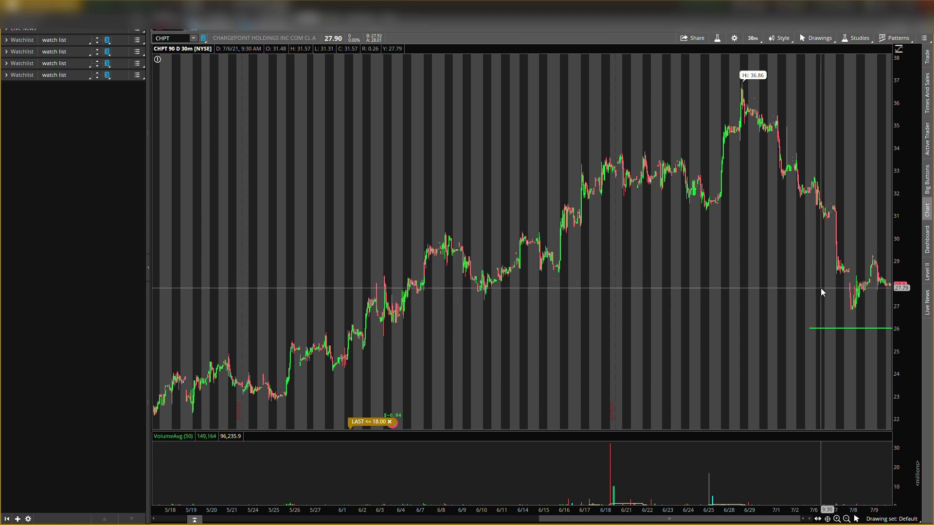
Place a red price-level exit line at 31.04 on the CHPT chart.
{"action": "right_click", "coordinate": [849, 215]}
{"action": "mouse_move", "coordinate": [872, 290]}
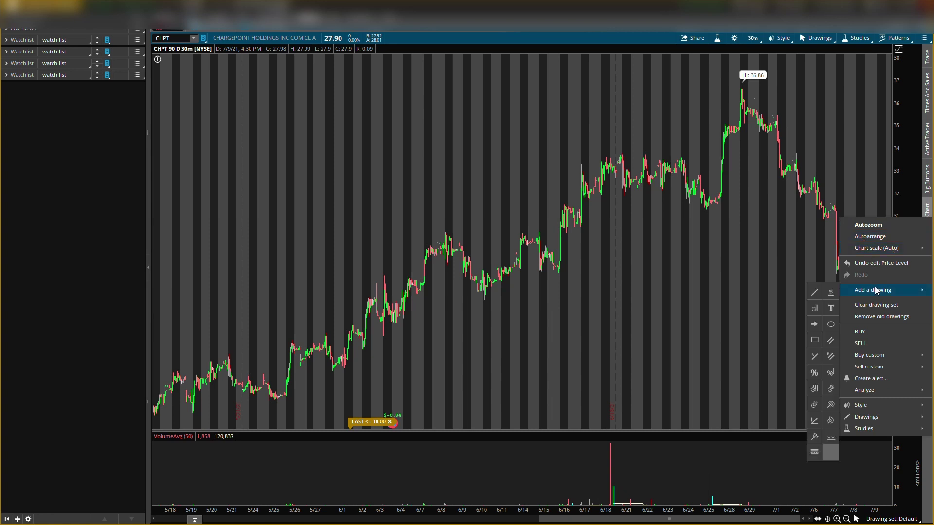
{"action": "left_click", "coordinate": [829, 294]}
{"action": "left_click", "coordinate": [839, 214]}
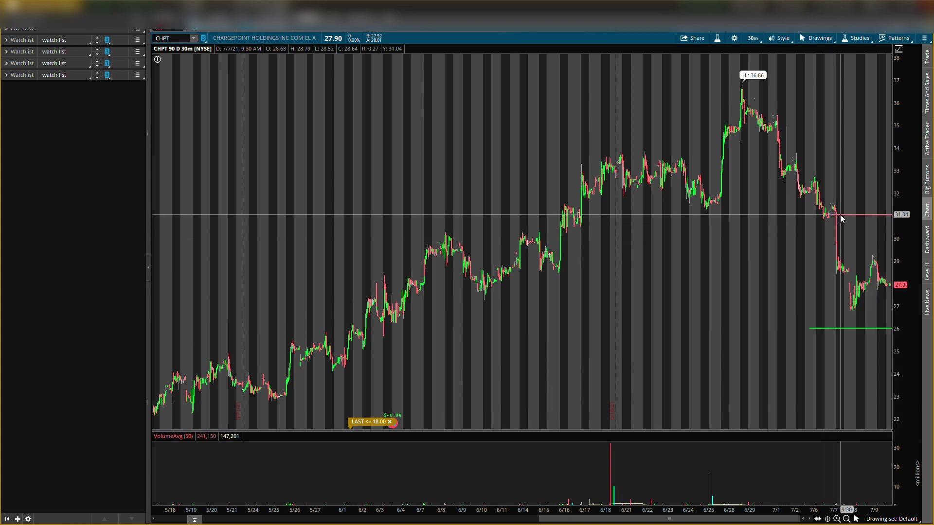
{"action": "right_click", "coordinate": [840, 214]}
{"action": "left_click", "coordinate": [794, 331]}
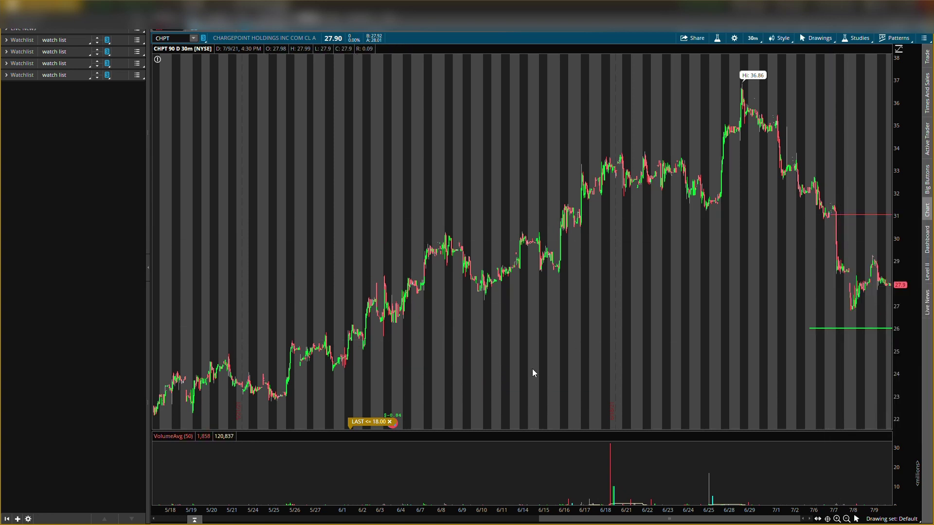
Measure the roughly 19% range from 26 to 31.04 with a trendline, then remove it.
{"action": "right_click", "coordinate": [793, 328]}
{"action": "mouse_move", "coordinate": [830, 376]}
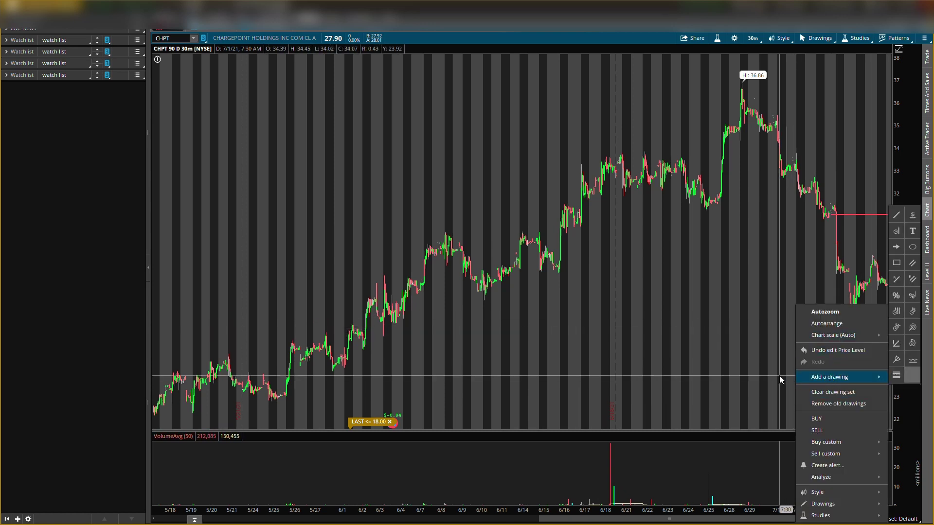
{"action": "left_click", "coordinate": [901, 217]}
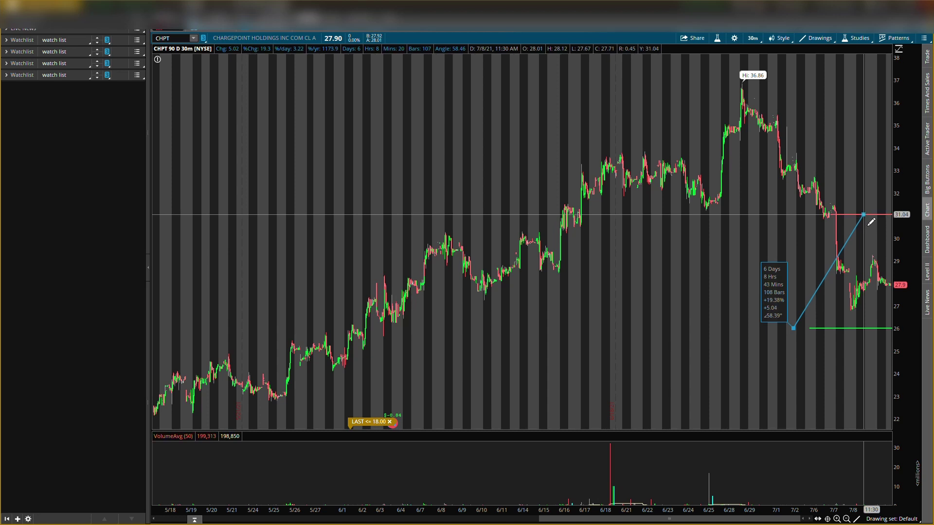
{"action": "right_click", "coordinate": [868, 219]}
{"action": "left_click", "coordinate": [823, 266]}
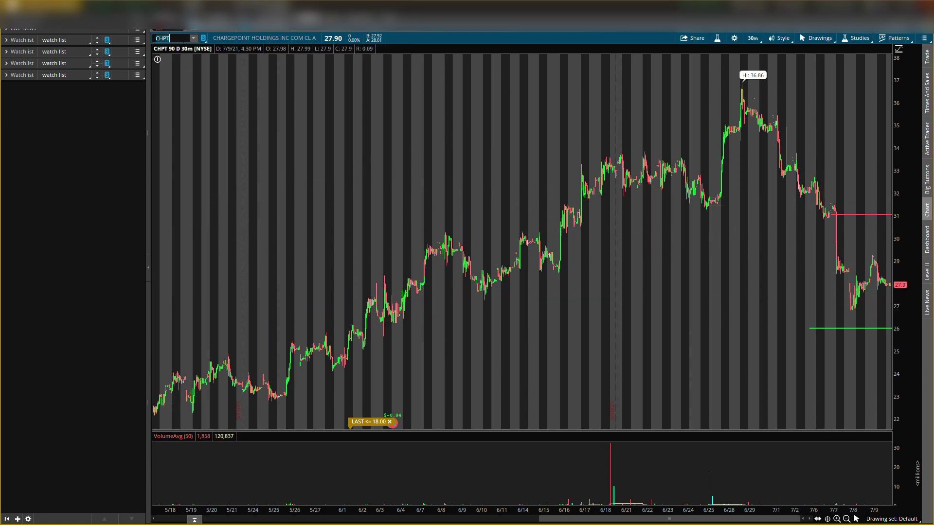
{"action": "type", "text": "SAVE"}
Load SAVE, then correct the symbol to SAVA and load its chart.
{"action": "key", "text": "Return"}
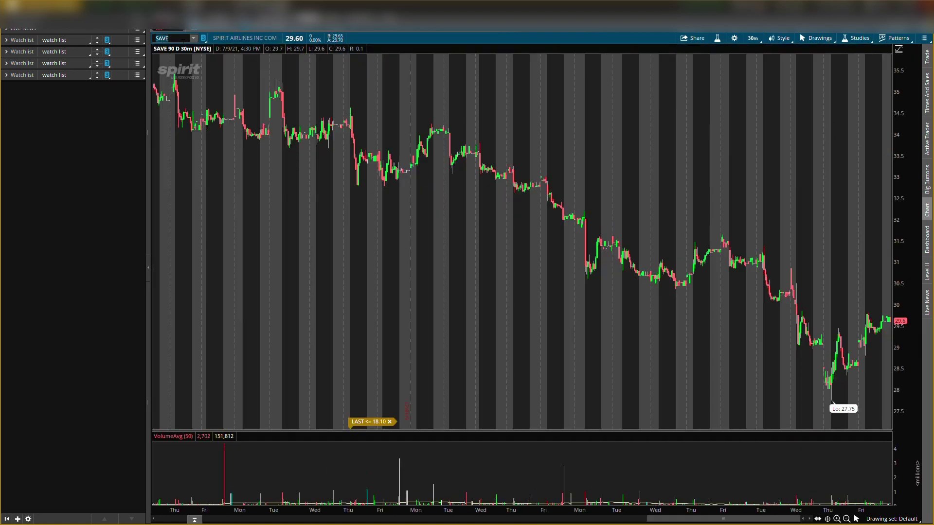
{"action": "type", "text": "SA"}
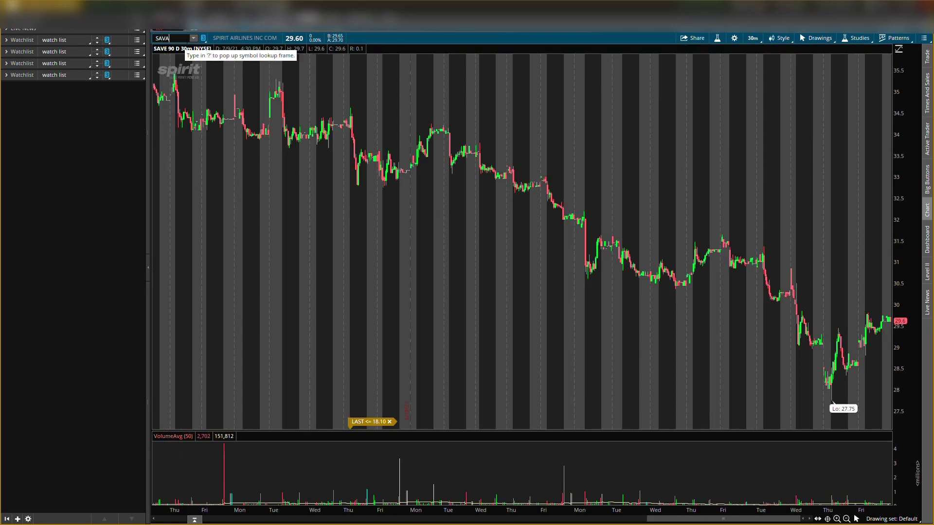
{"action": "key", "text": "Return"}
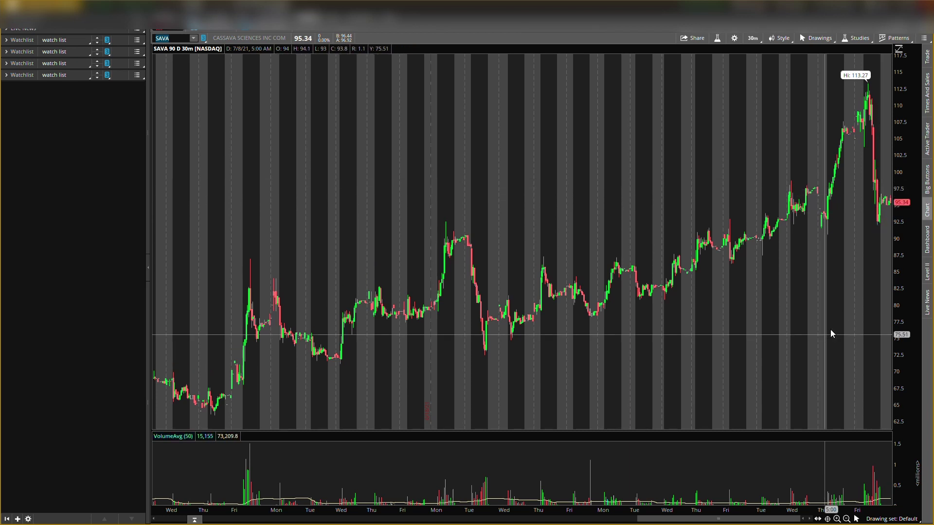
Place a price-level line at about 90 on SAVA and color it green as the buy level.
{"action": "right_click", "coordinate": [829, 236]}
{"action": "mouse_move", "coordinate": [864, 309]}
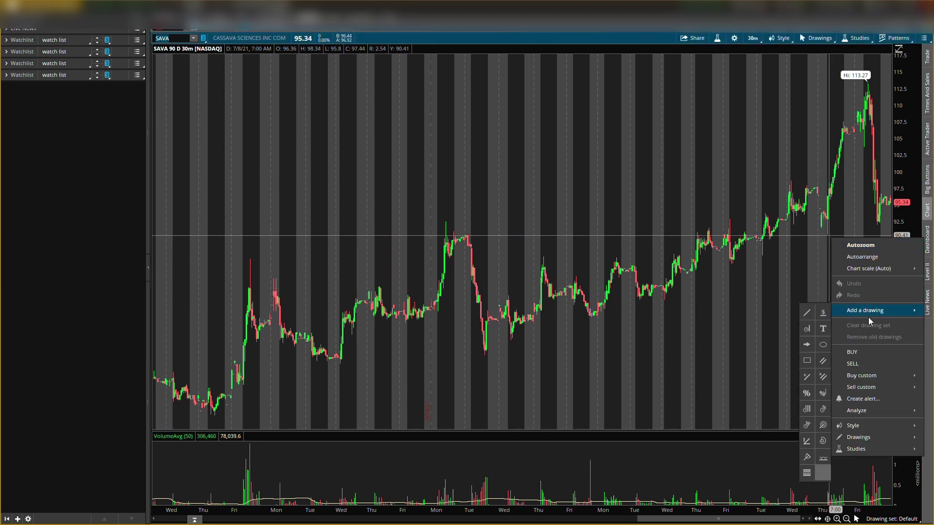
{"action": "left_click", "coordinate": [831, 319]}
{"action": "left_click", "coordinate": [821, 239]}
{"action": "right_click", "coordinate": [826, 238]}
{"action": "left_click", "coordinate": [847, 241]}
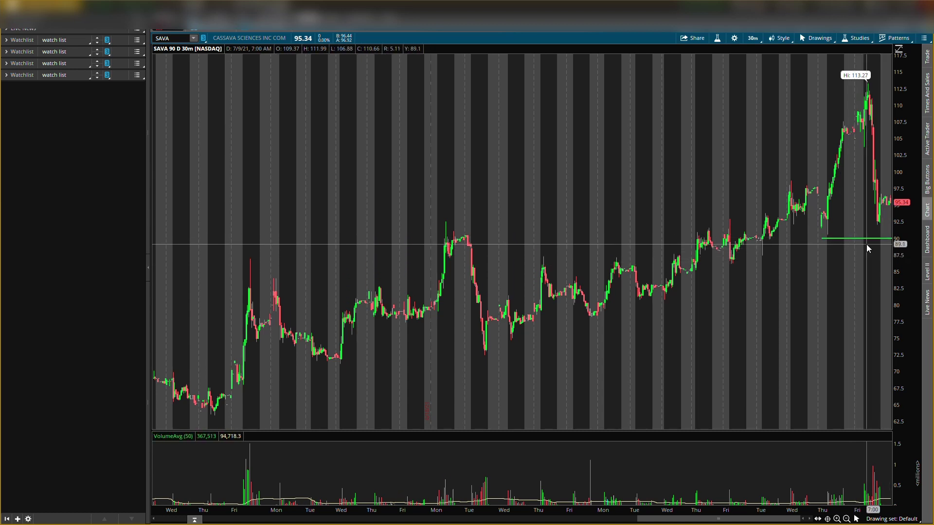
Draw a trendline from the green 90 level up to about 99, spanning roughly 10%.
{"action": "right_click", "coordinate": [839, 239]}
{"action": "mouse_move", "coordinate": [873, 321]}
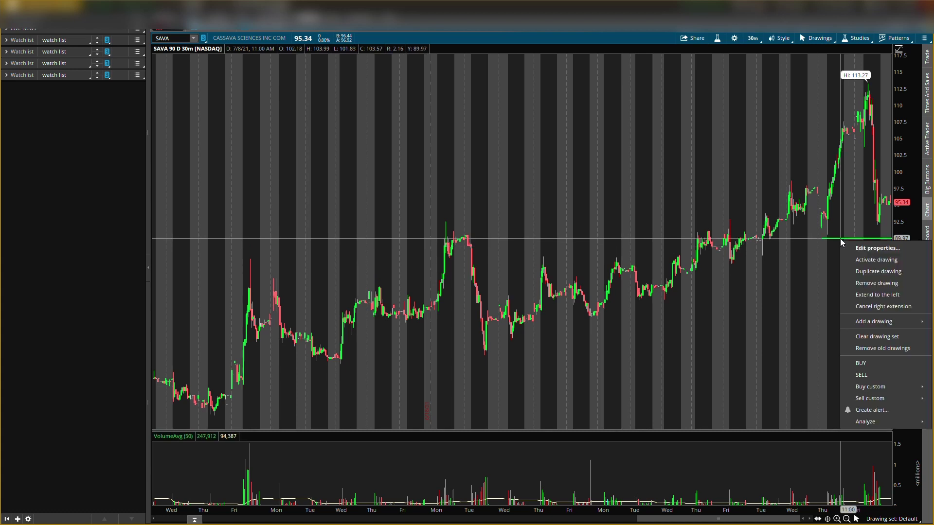
{"action": "left_click", "coordinate": [811, 326]}
{"action": "left_click", "coordinate": [839, 238]}
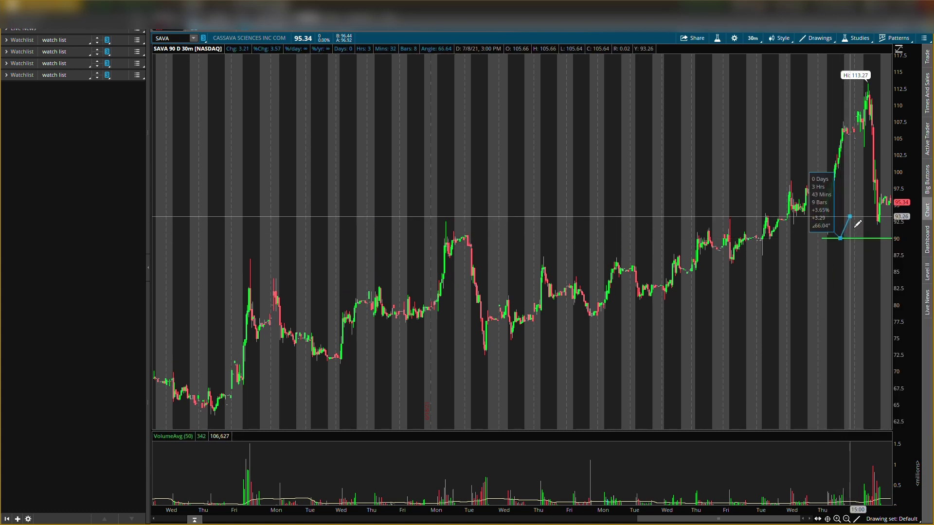
{"action": "left_click", "coordinate": [865, 177]}
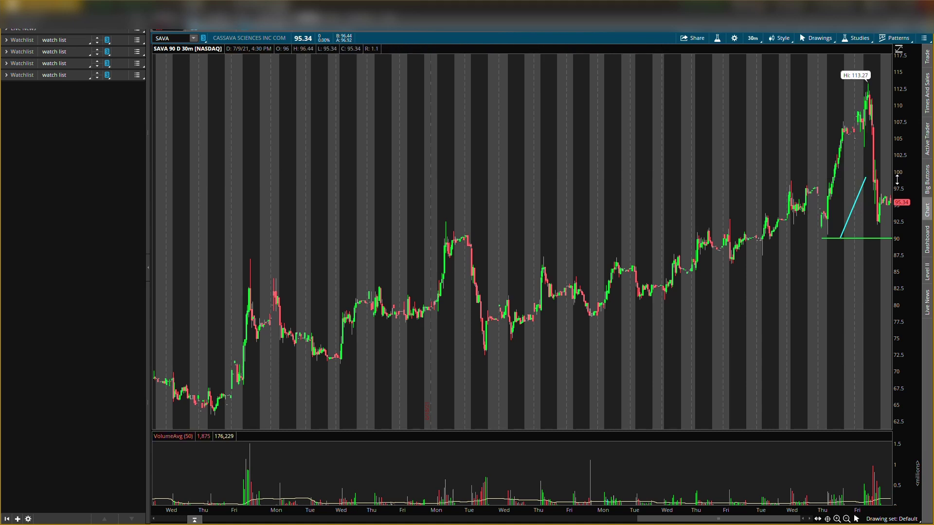